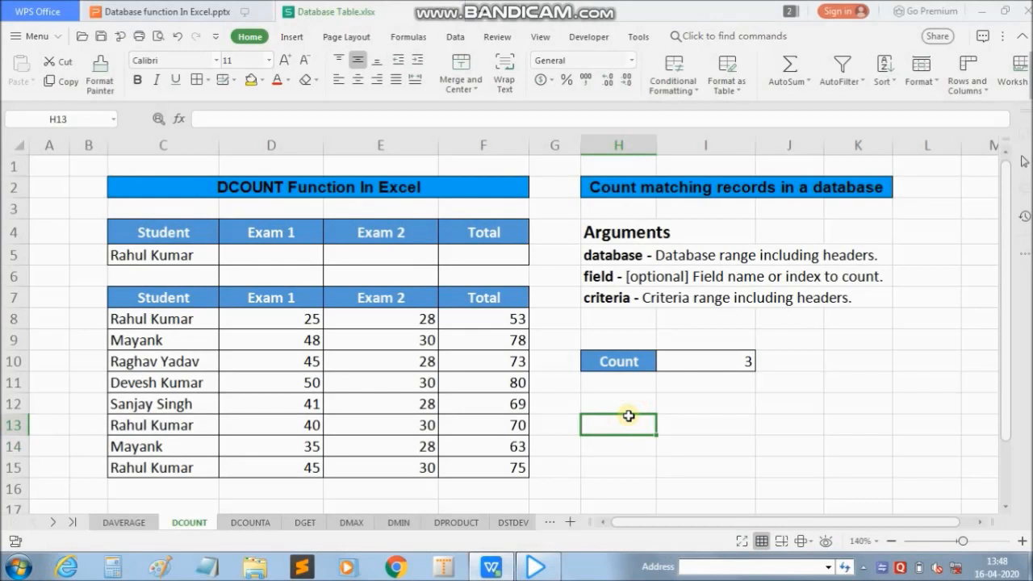
Step: Review the database and criteria ranges on the DCOUNT sheet, and clear the count formula in cell I10
{"action": "left_click_drag", "start_coordinate": [150, 297], "coordinate": [498, 474]}
{"action": "left_click_drag", "start_coordinate": [150, 226], "coordinate": [482, 260]}
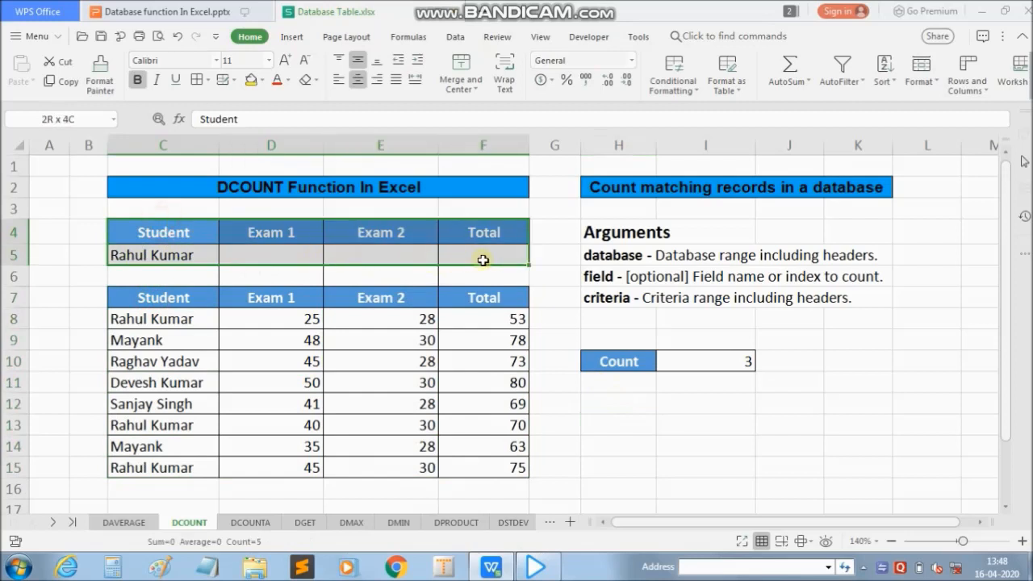
{"action": "left_click", "coordinate": [670, 360]}
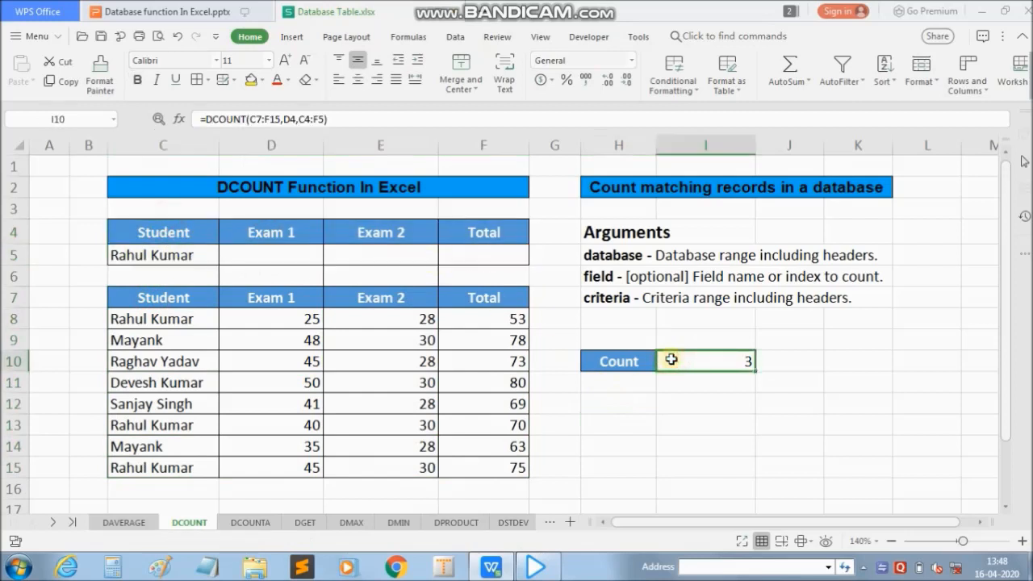
{"action": "key", "text": "Delete"}
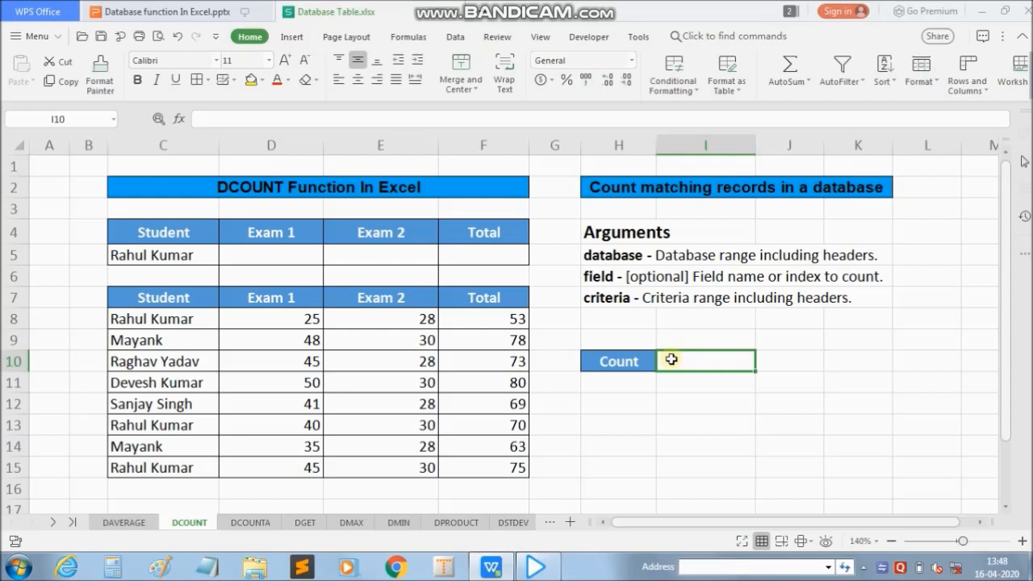
Step: Start a DCOUNT formula in cell I10
{"action": "type", "text": "="}
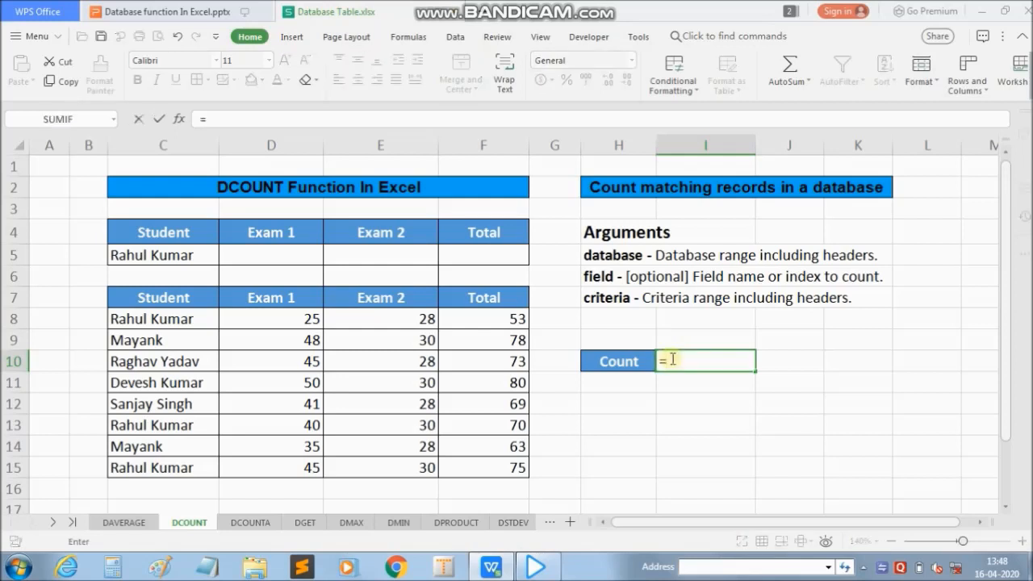
{"action": "type", "text": "da"}
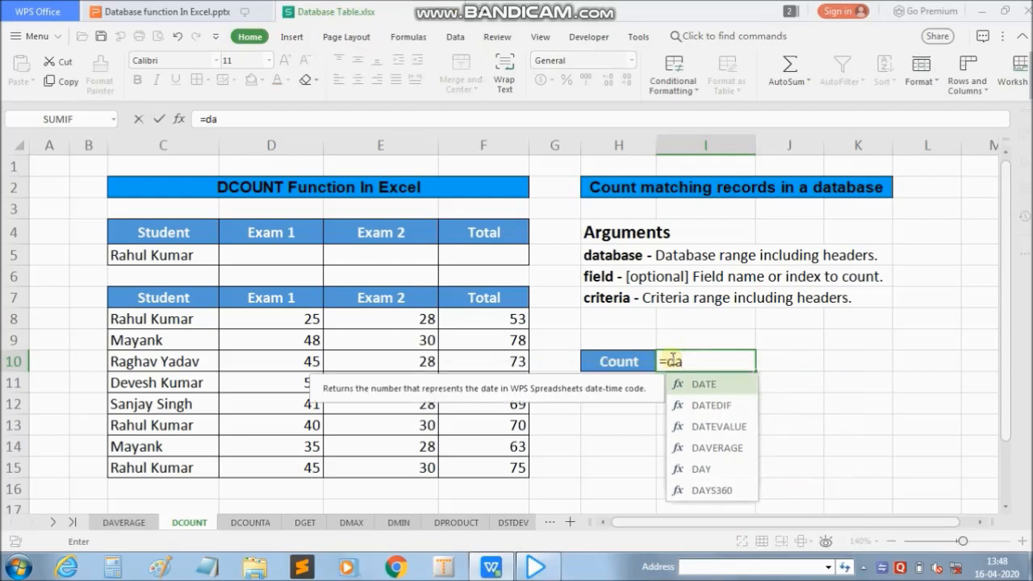
{"action": "key", "text": "BackSpace"}
{"action": "type", "text": "c"}
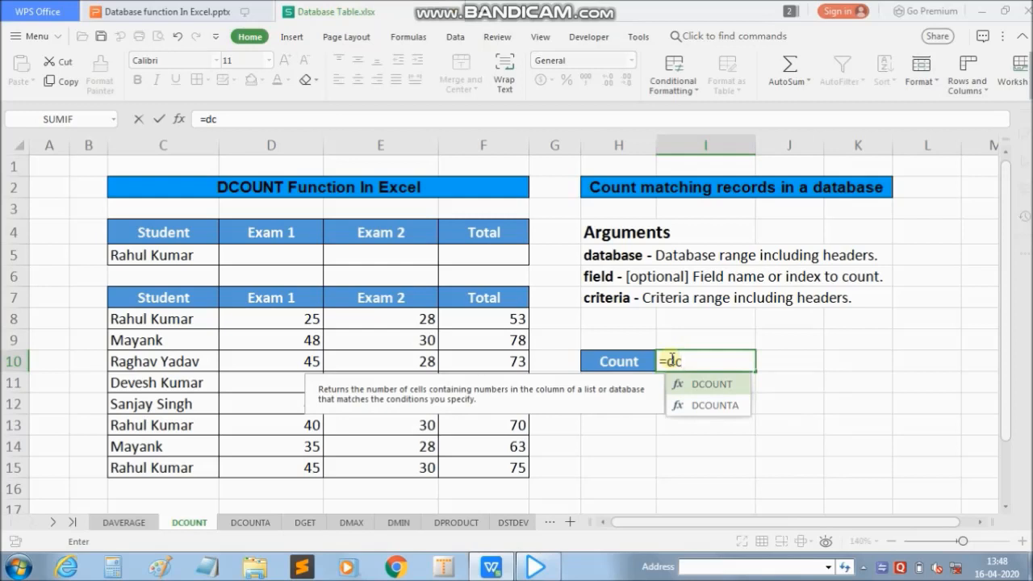
{"action": "key", "text": "Tab"}
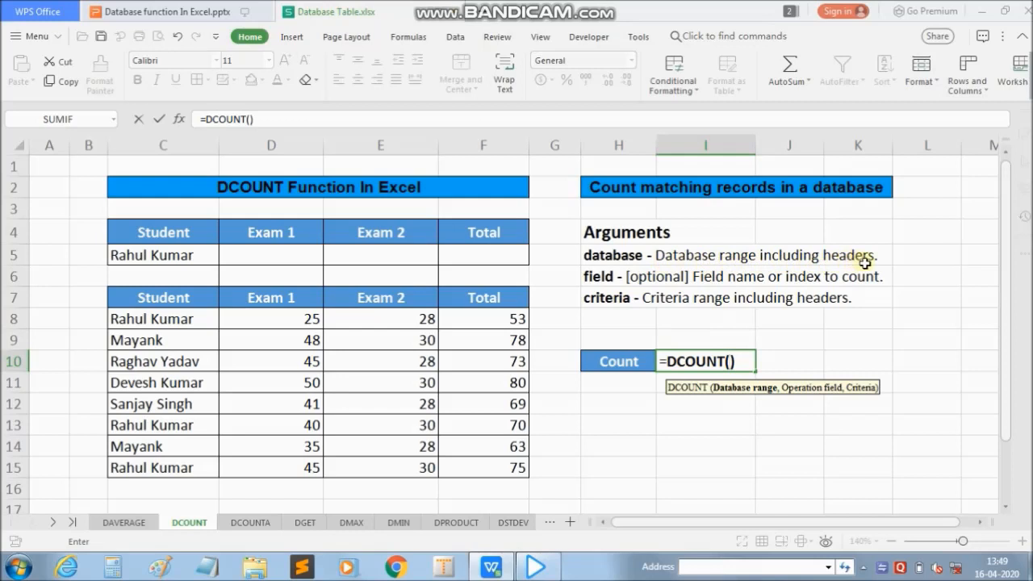
Step: Complete the DCOUNT formula with database C7:F15, field D4 and criteria C4:F5
{"action": "mouse_move", "coordinate": [138, 300]}
{"action": "left_mouse_down"}
{"action": "mouse_move", "coordinate": [309, 347]}
{"action": "mouse_move", "coordinate": [478, 438]}
{"action": "mouse_move", "coordinate": [498, 464]}
{"action": "left_mouse_up"}
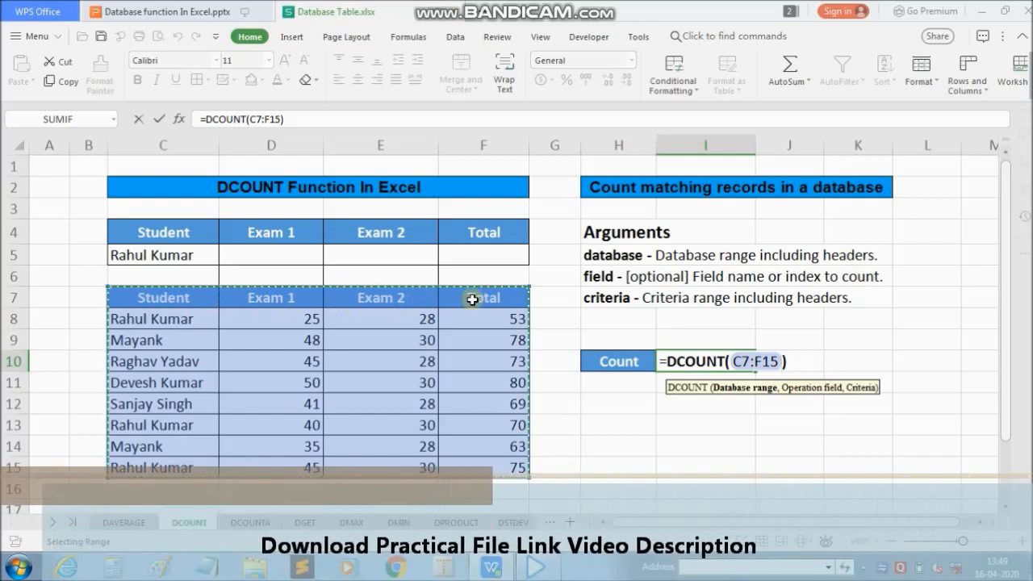
{"action": "type", "text": ","}
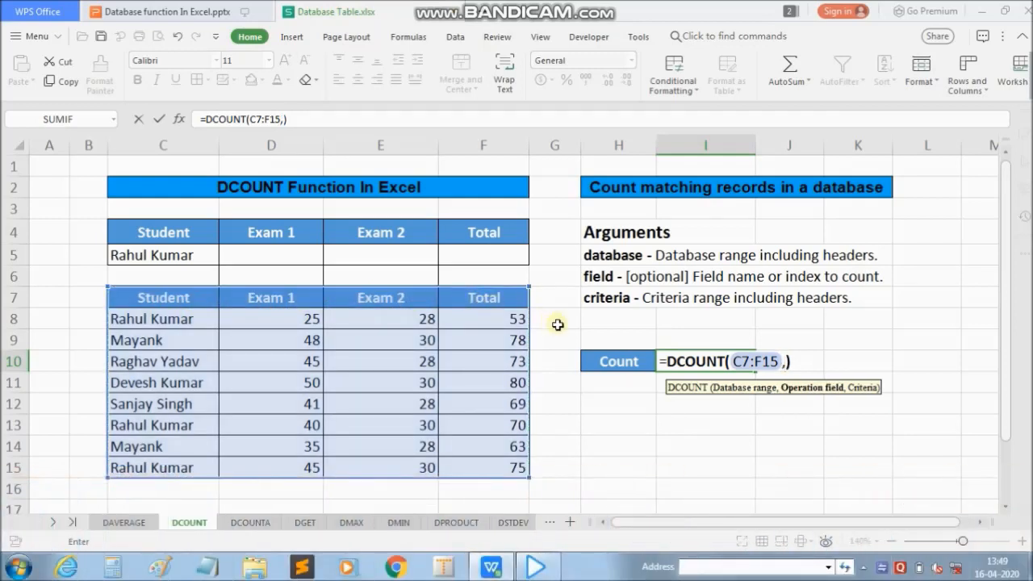
{"action": "left_click", "coordinate": [290, 235]}
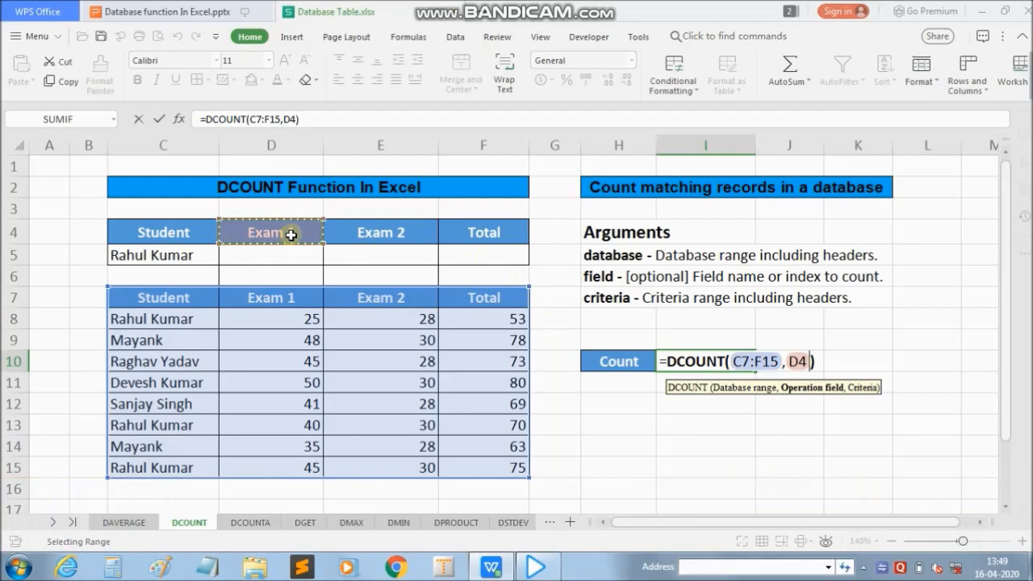
{"action": "type", "text": ","}
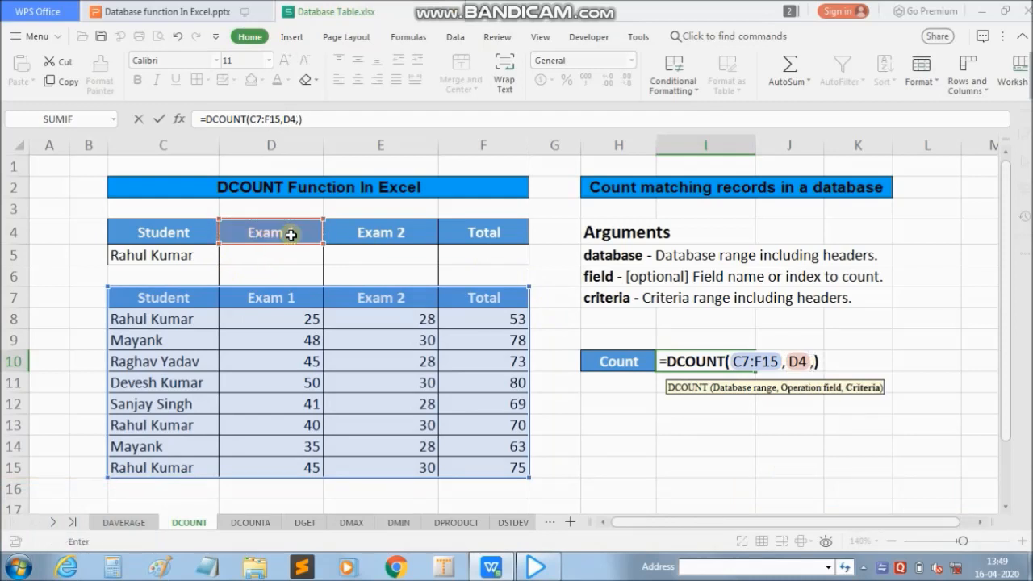
{"action": "left_click_drag", "start_coordinate": [138, 232], "coordinate": [493, 258]}
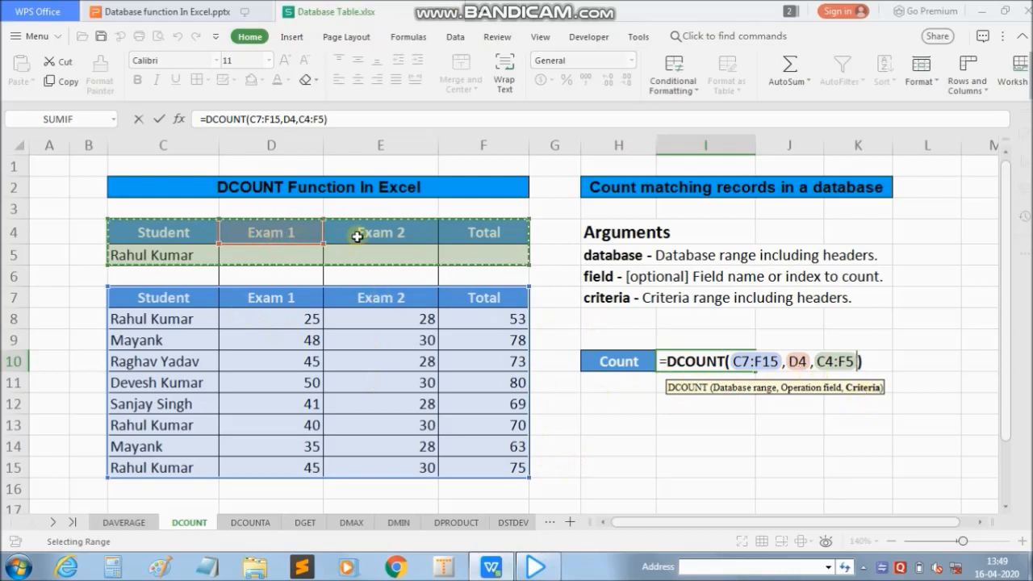
{"action": "key", "text": "Return"}
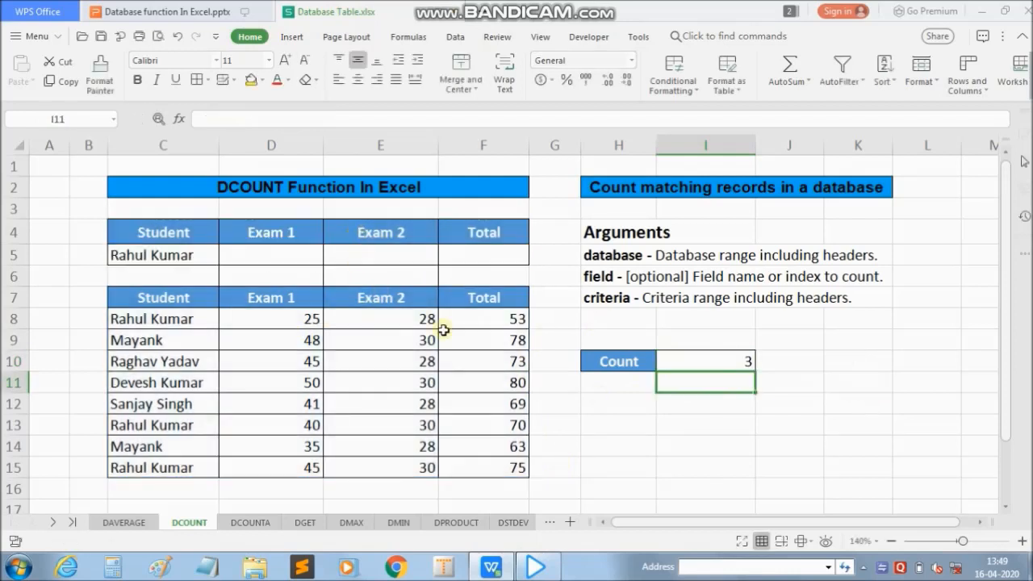
{"action": "left_click", "coordinate": [683, 360]}
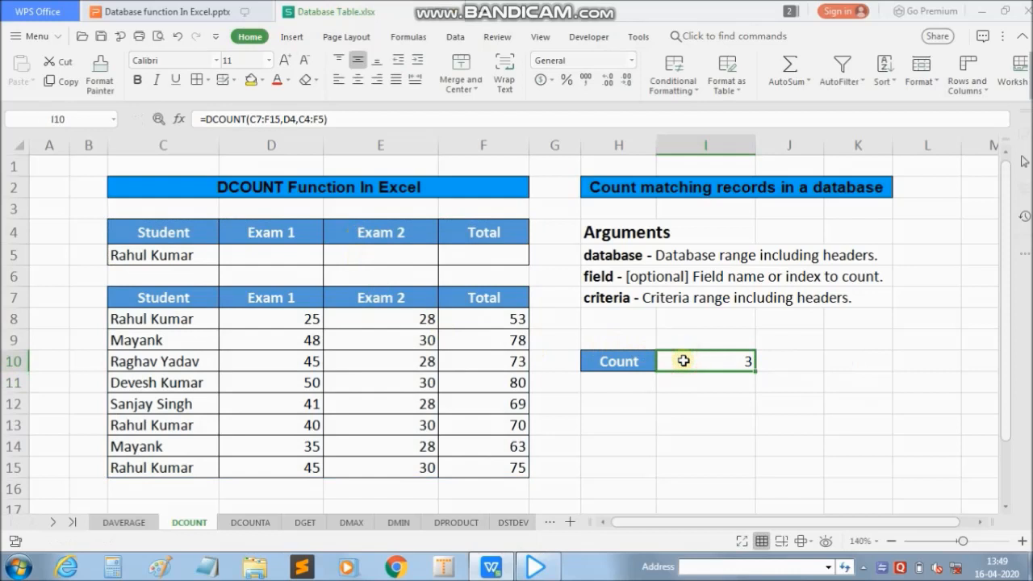
Step: Change the student criterion in C5 to the name listed in C9 and check its matching records in C14 and C9
{"action": "left_click", "coordinate": [129, 255]}
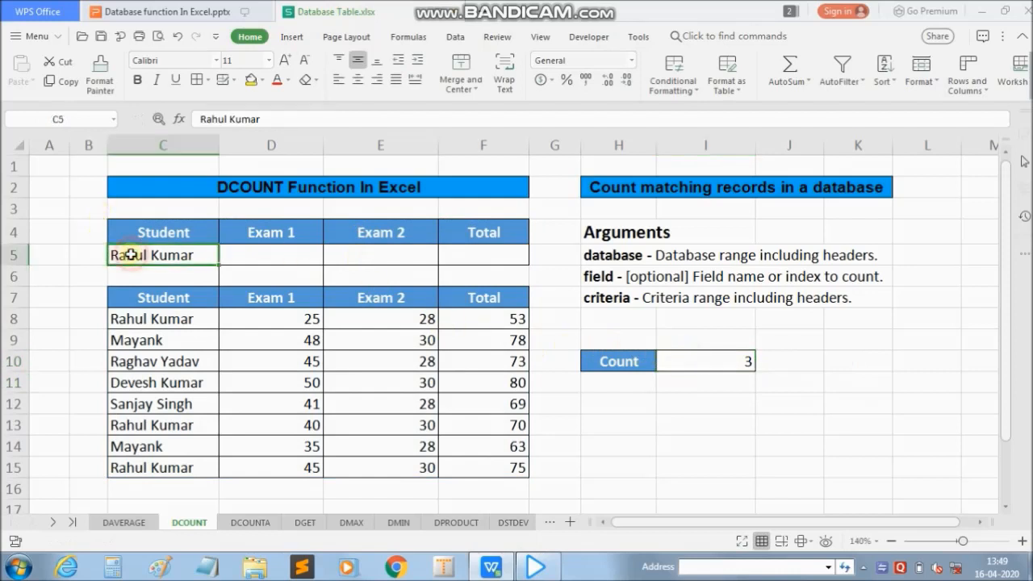
{"action": "type", "text": "m"}
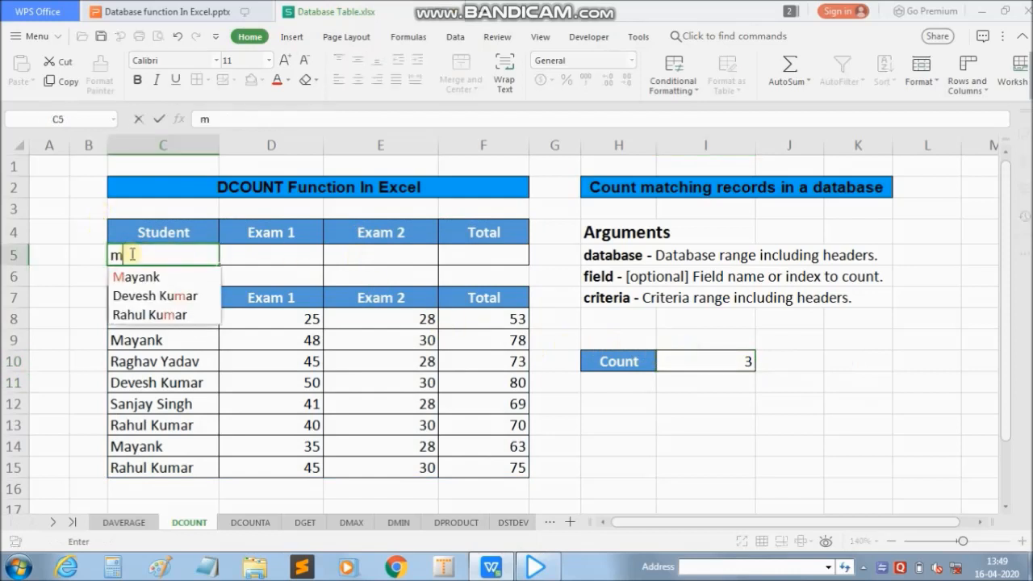
{"action": "key", "text": "Down"}
{"action": "key", "text": "Return"}
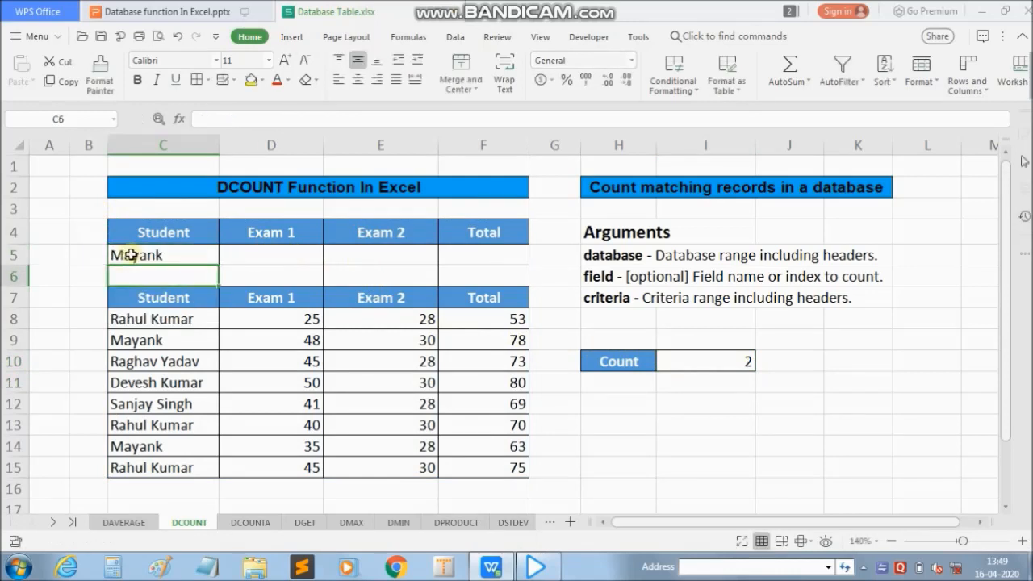
{"action": "left_click", "coordinate": [172, 450]}
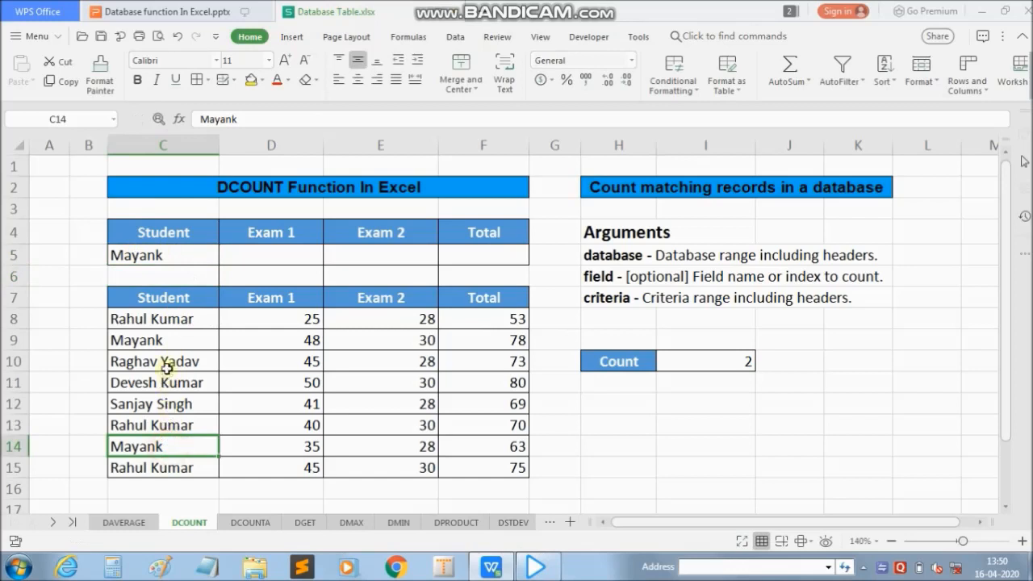
{"action": "left_click", "coordinate": [173, 341]}
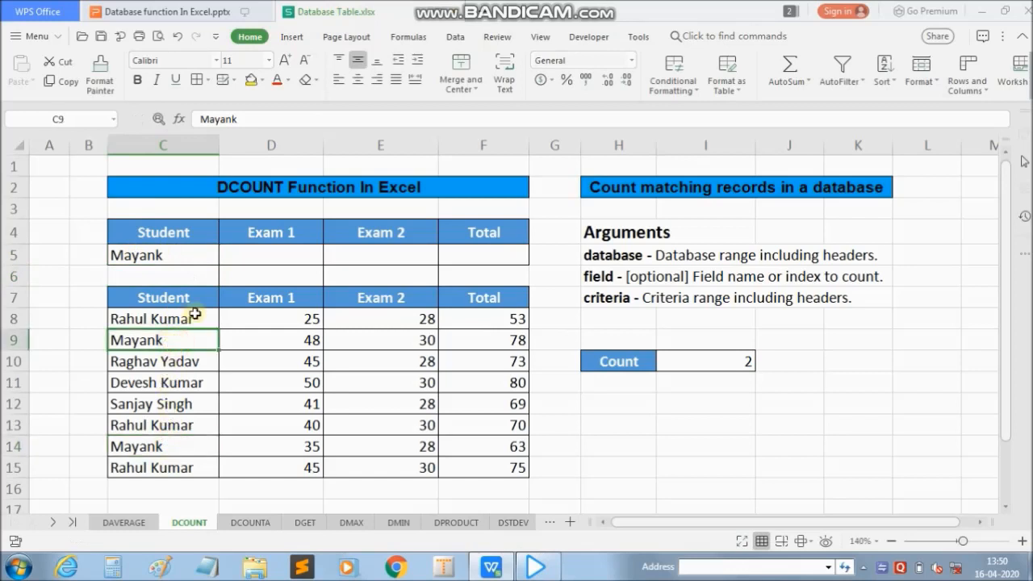
Step: Set the student criterion in C5 back to the name listed in C8 and check the count in I10
{"action": "left_click", "coordinate": [172, 257]}
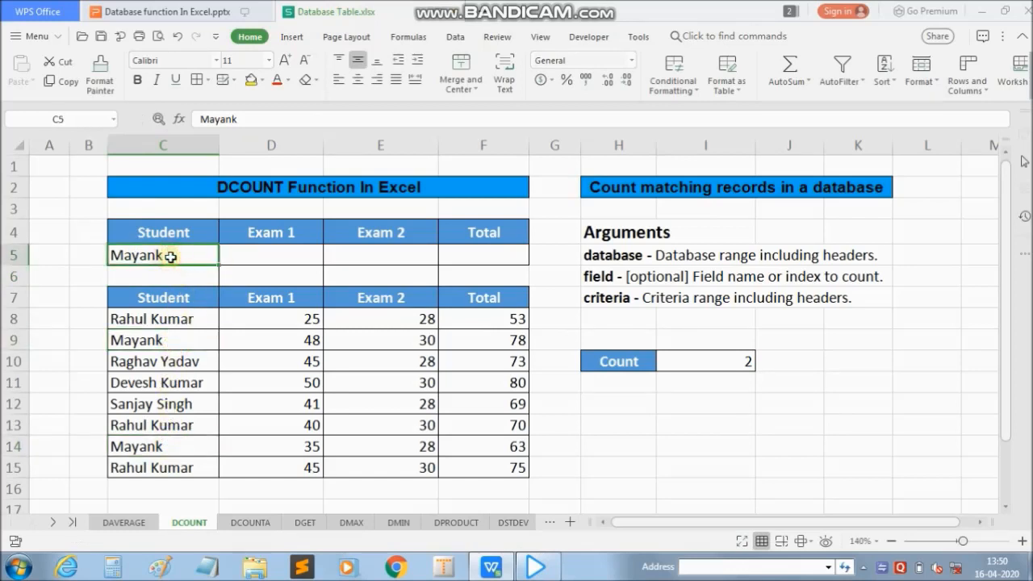
{"action": "type", "text": "rah"}
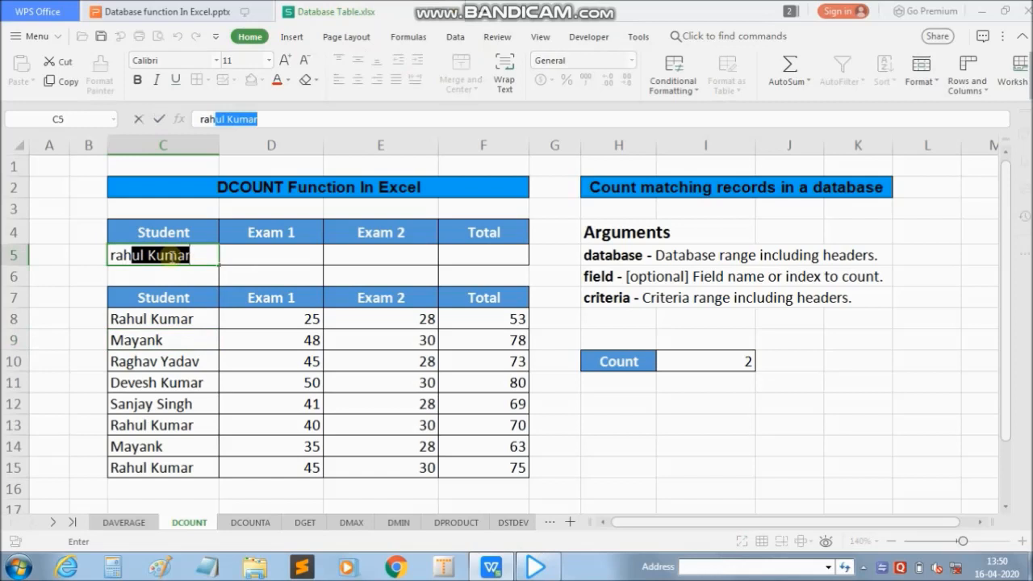
{"action": "key", "text": "BackSpace"}
{"action": "key", "text": "BackSpace"}
{"action": "key", "text": "BackSpace"}
{"action": "key", "text": "BackSpace"}
{"action": "type", "text": "ra"}
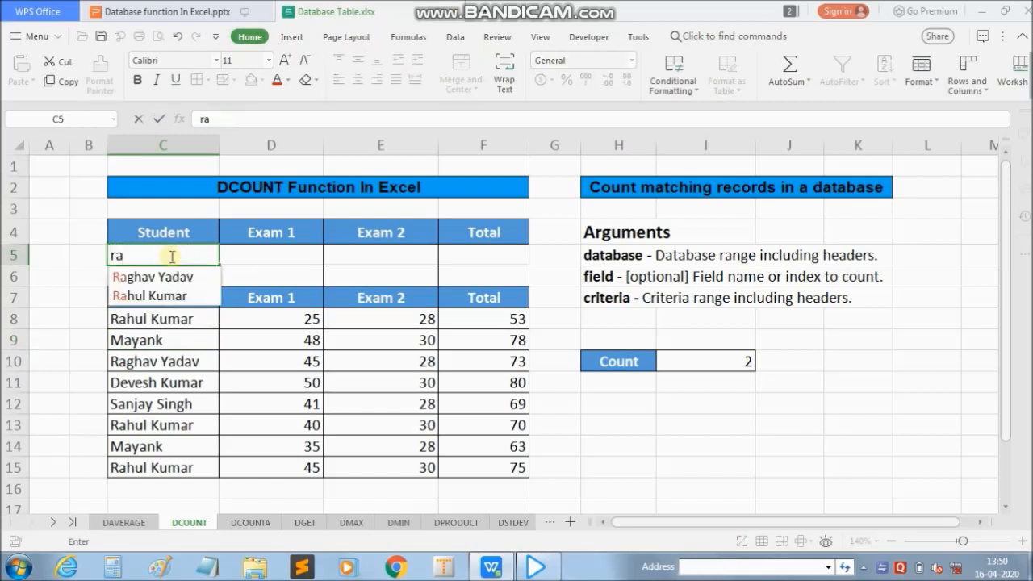
{"action": "key", "text": "Down"}
{"action": "key", "text": "Down"}
{"action": "key", "text": "Return"}
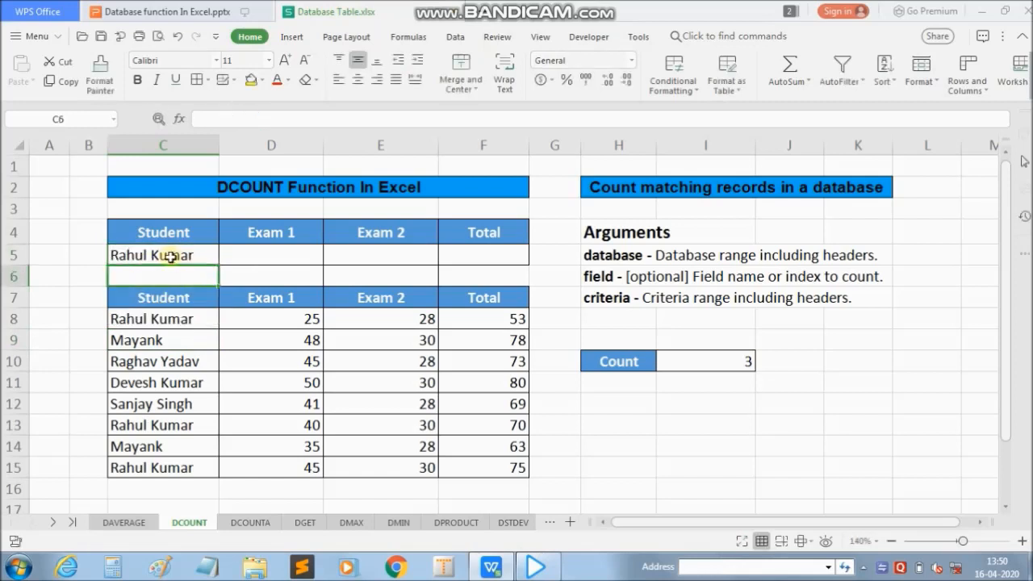
{"action": "left_click", "coordinate": [171, 256]}
{"action": "left_click", "coordinate": [754, 364]}
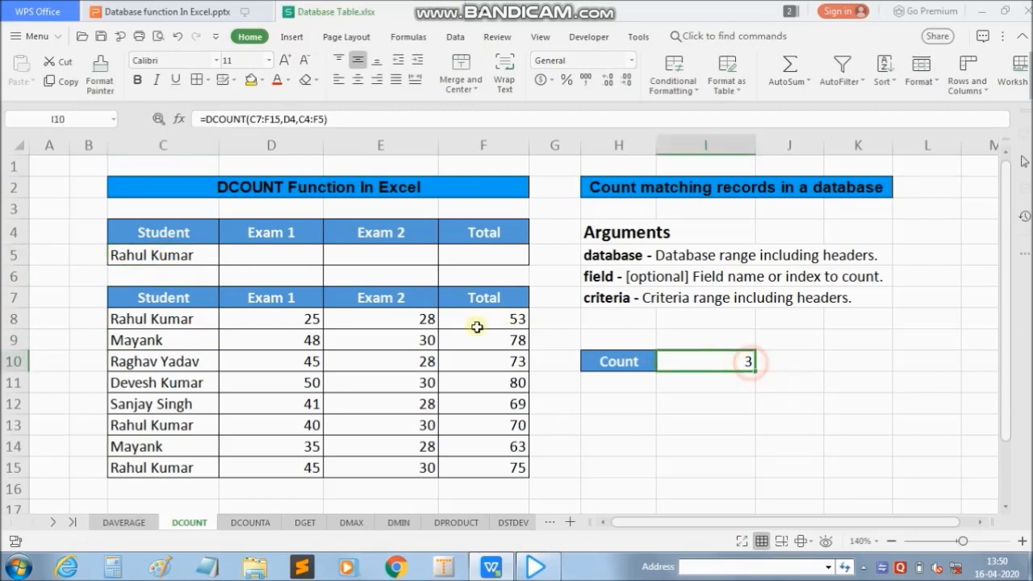
Step: Set the Exam 1 criterion in D5 to >25 and check the count against the scores in D15 and D13
{"action": "left_click", "coordinate": [286, 253]}
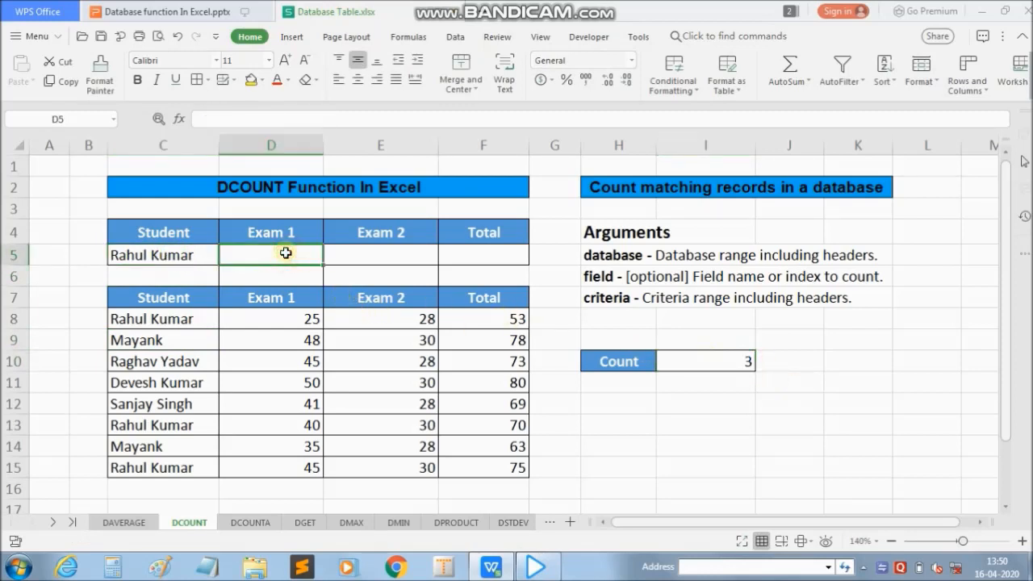
{"action": "left_click", "coordinate": [282, 322]}
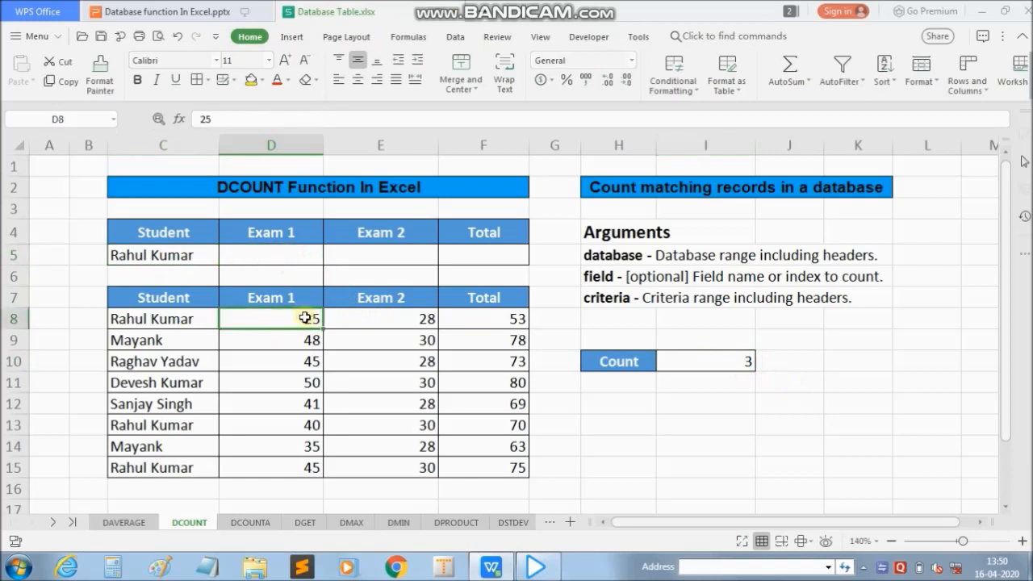
{"action": "double_click", "coordinate": [278, 255]}
{"action": "type", "text": ">"}
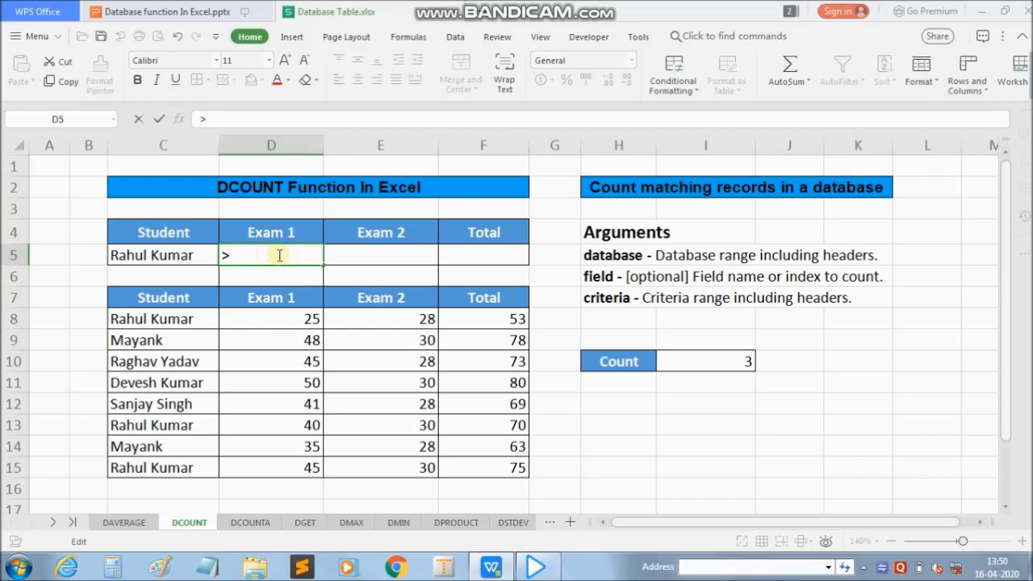
{"action": "type", "text": "25"}
{"action": "key", "text": "Return"}
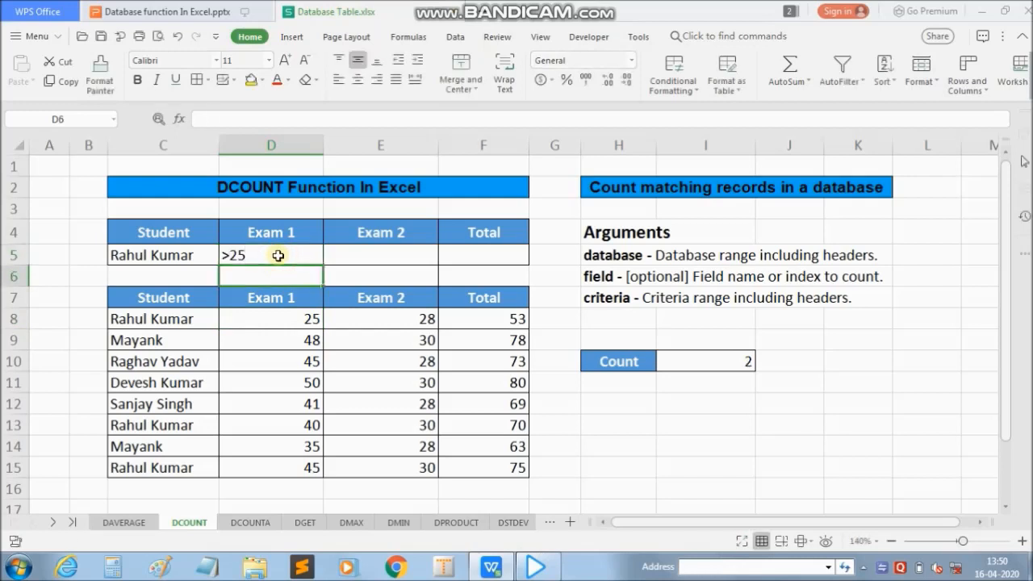
{"action": "left_click", "coordinate": [278, 255]}
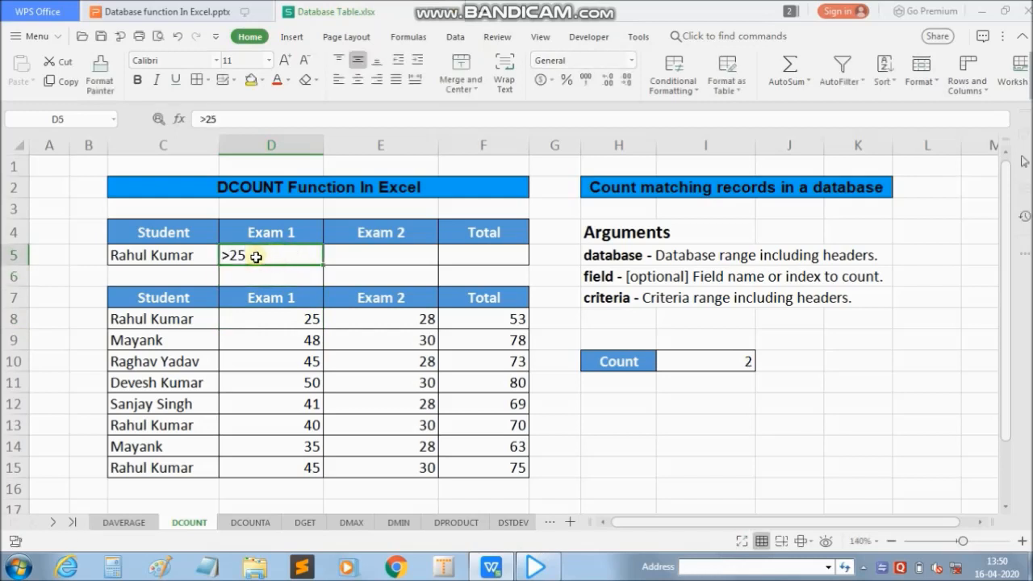
{"action": "left_click", "coordinate": [710, 367]}
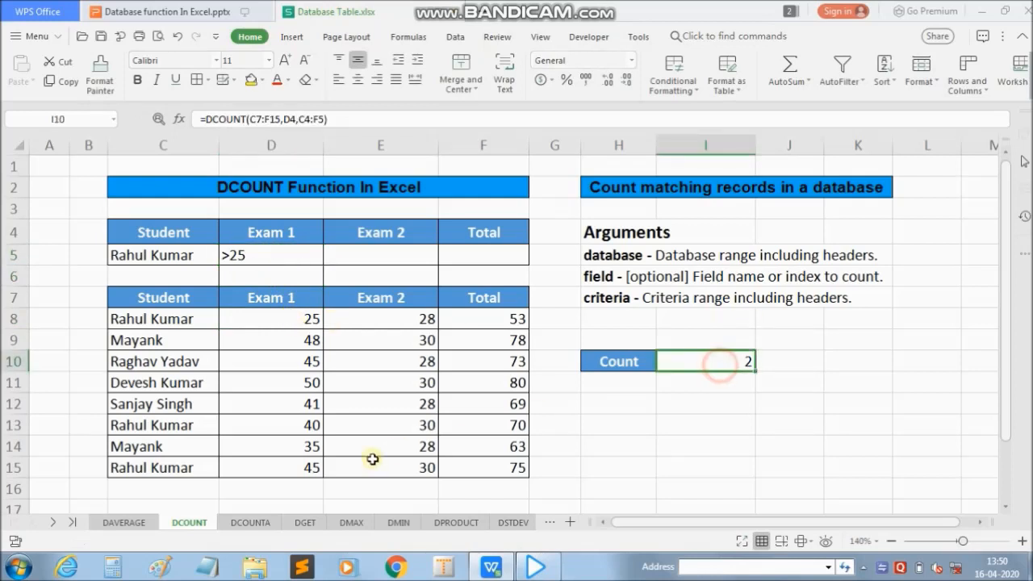
{"action": "left_click", "coordinate": [295, 473]}
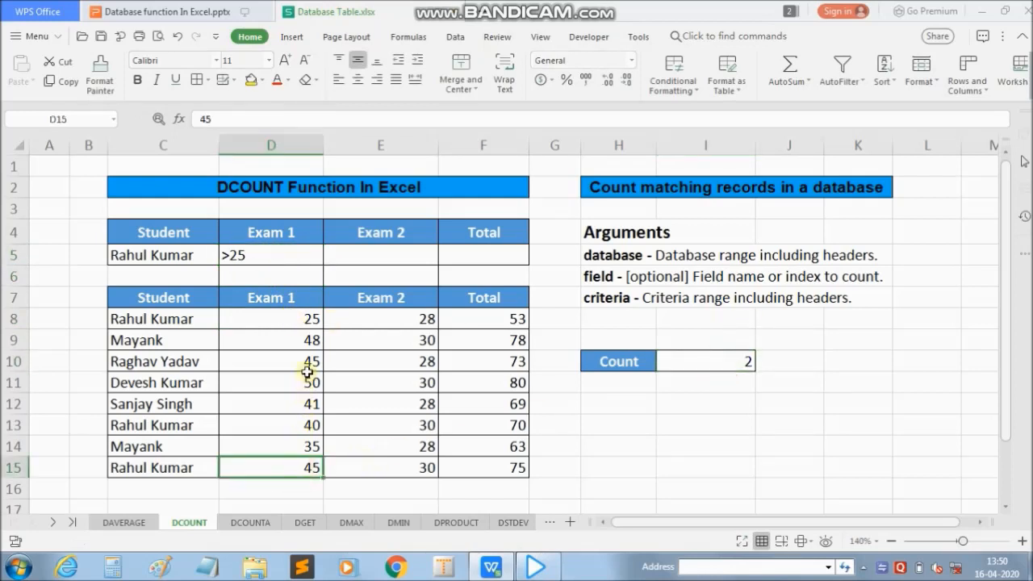
{"action": "left_click", "coordinate": [307, 425]}
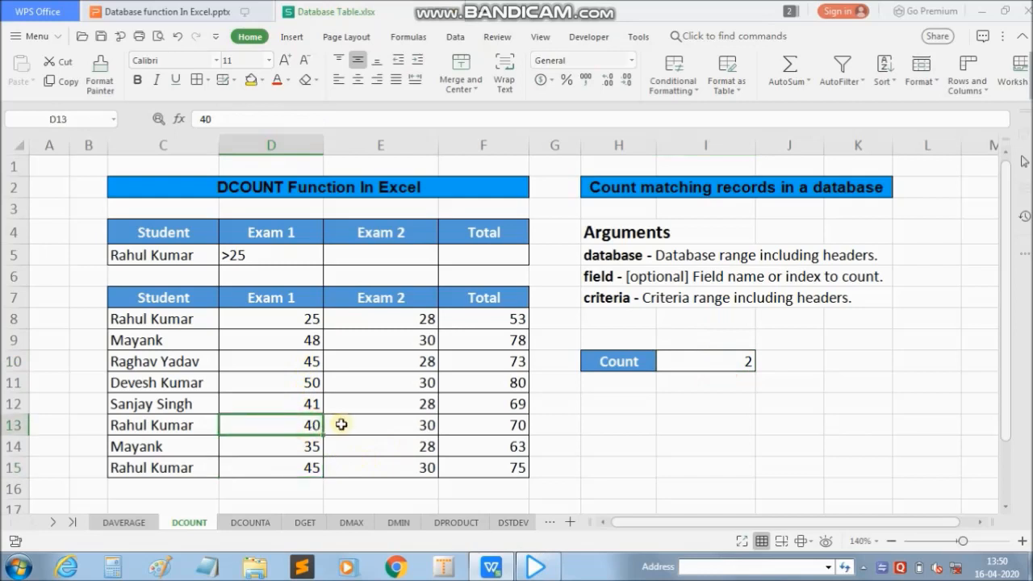
Step: Review the field argument D4 in the DCOUNT formula in I10 against the Exam 1 scores in column D
{"action": "left_click", "coordinate": [368, 257]}
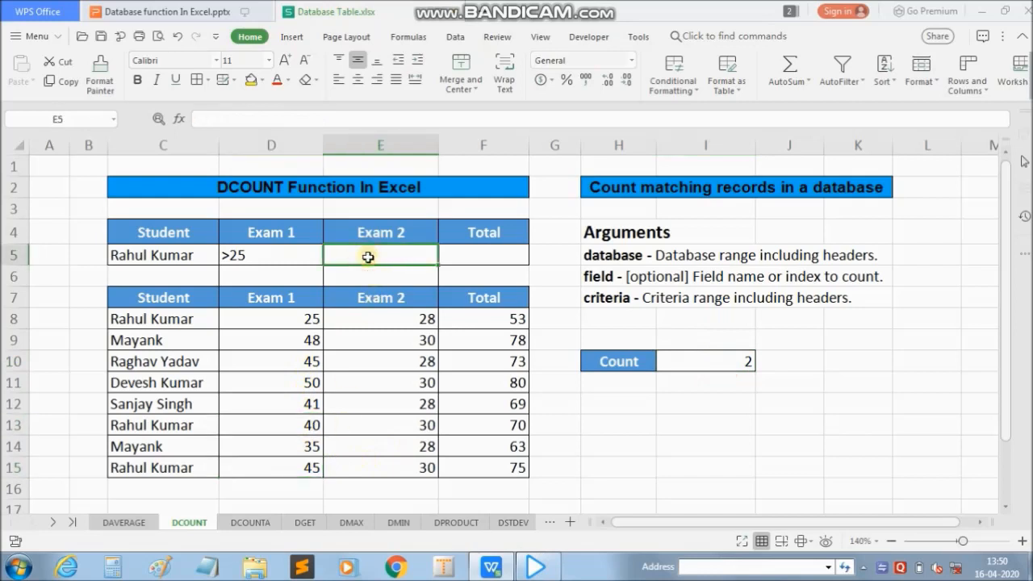
{"action": "double_click", "coordinate": [692, 361]}
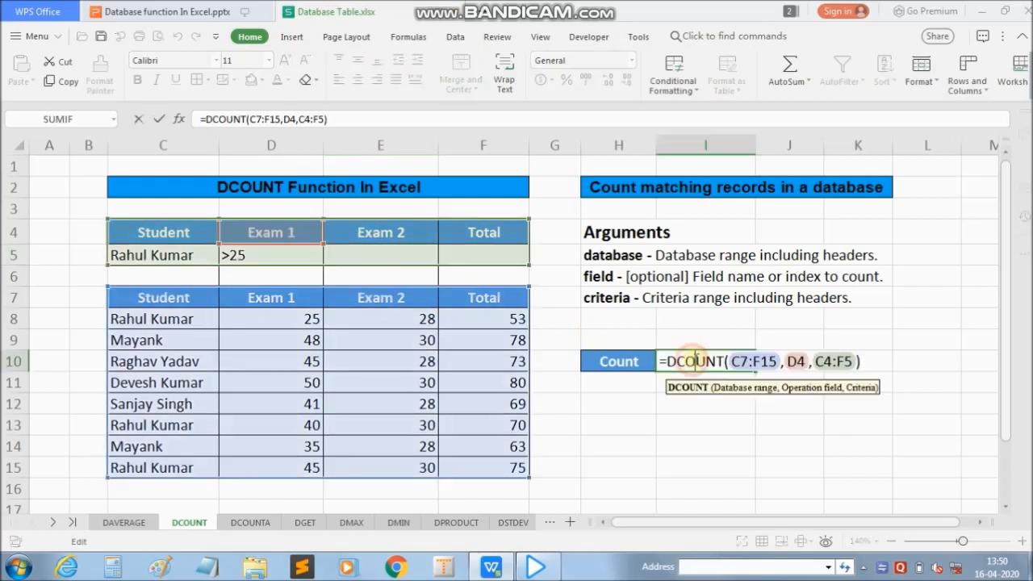
{"action": "left_click", "coordinate": [797, 361]}
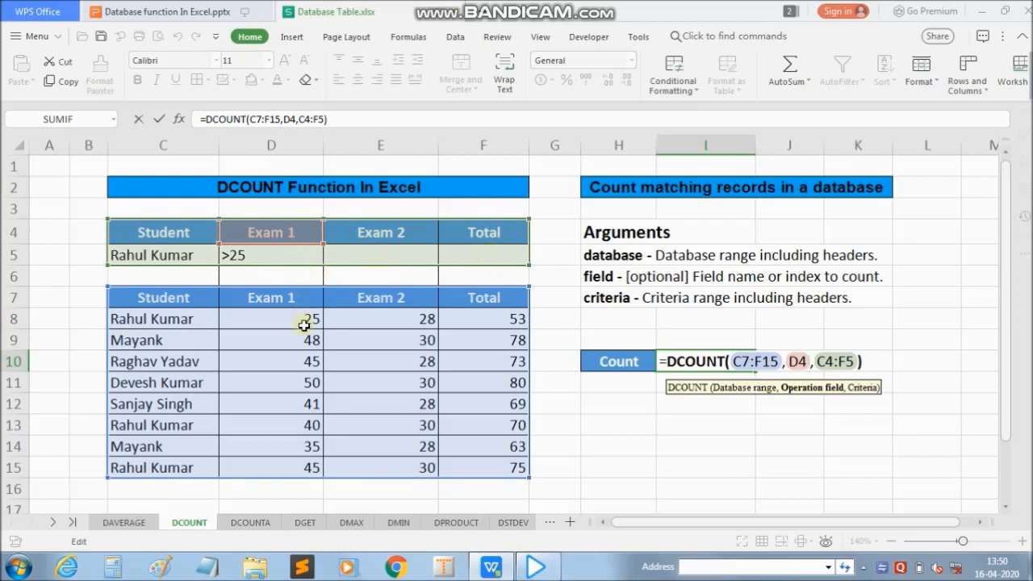
{"action": "key", "text": "Return"}
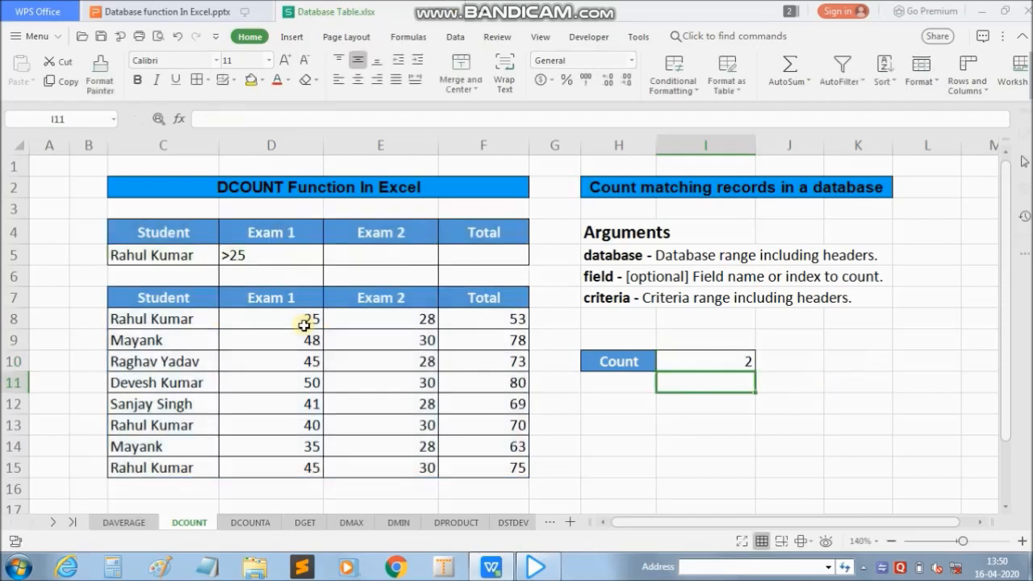
{"action": "left_click", "coordinate": [303, 326]}
{"action": "left_click_drag", "start_coordinate": [305, 446], "coordinate": [300, 331]}
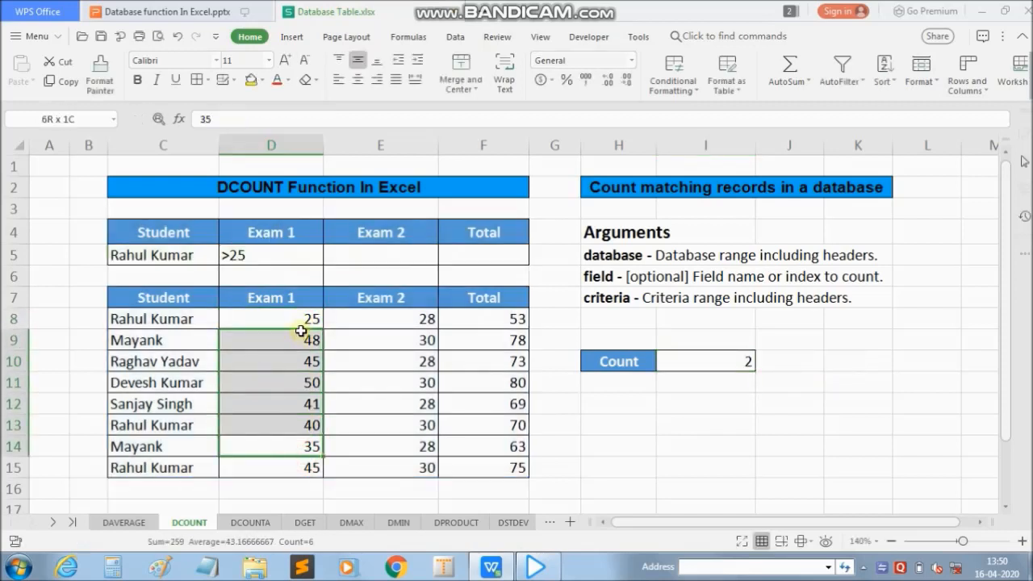
{"action": "left_click", "coordinate": [300, 321]}
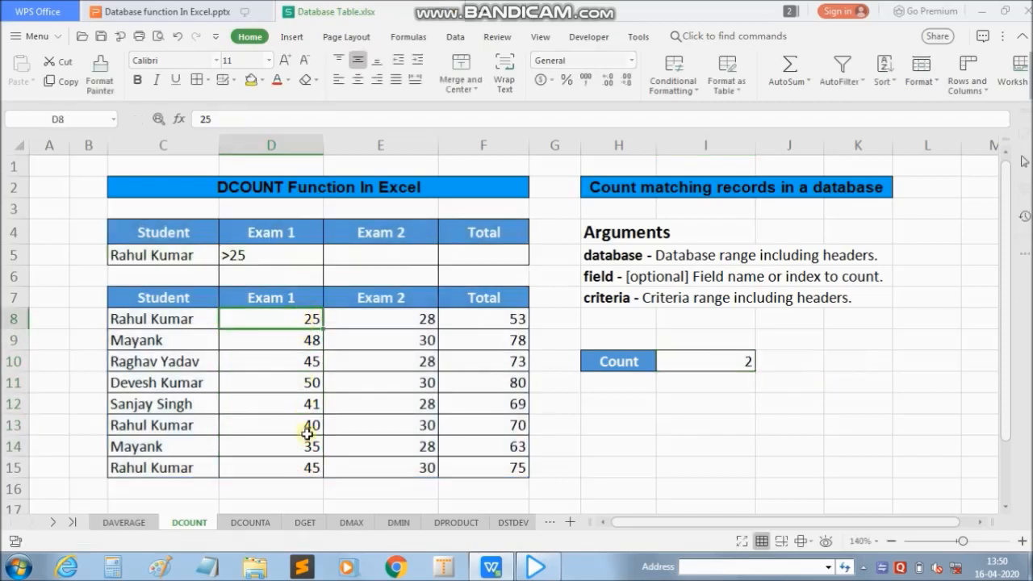
Step: Replace the Exam 1 score in D15 with the text t and compare that record with the numeric score in D13
{"action": "left_click", "coordinate": [306, 466]}
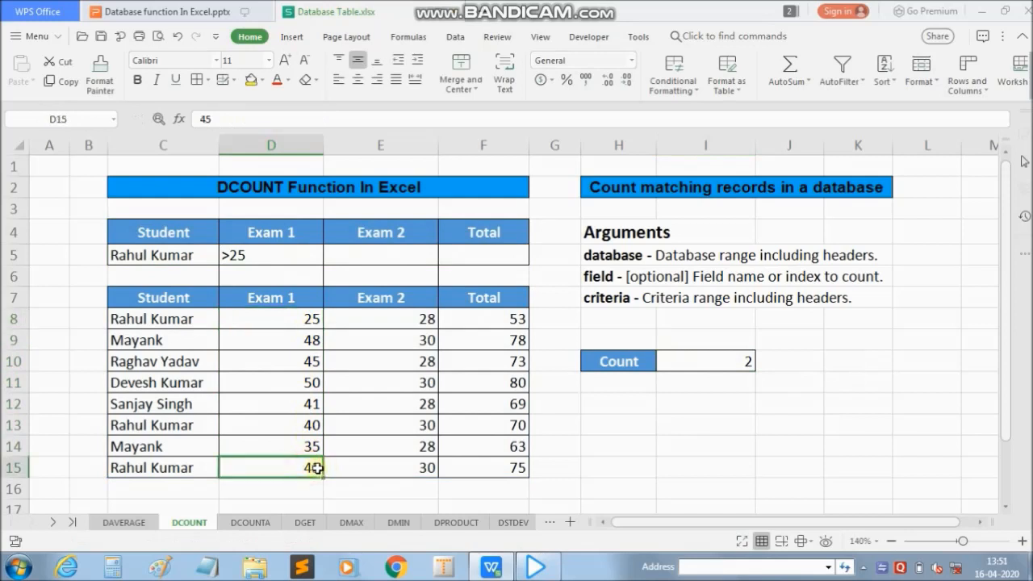
{"action": "type", "text": "t"}
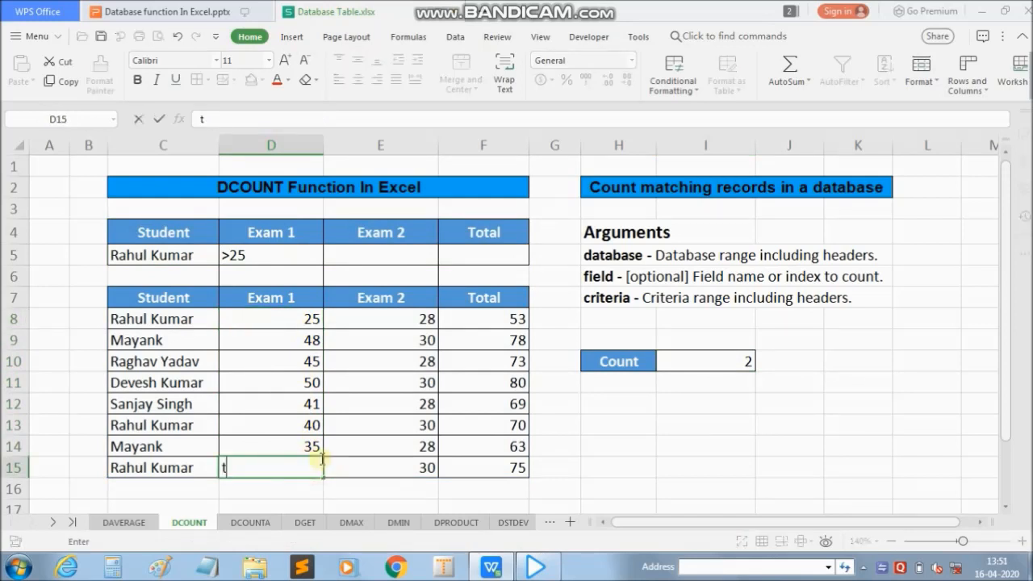
{"action": "key", "text": "Return"}
{"action": "left_click", "coordinate": [294, 468]}
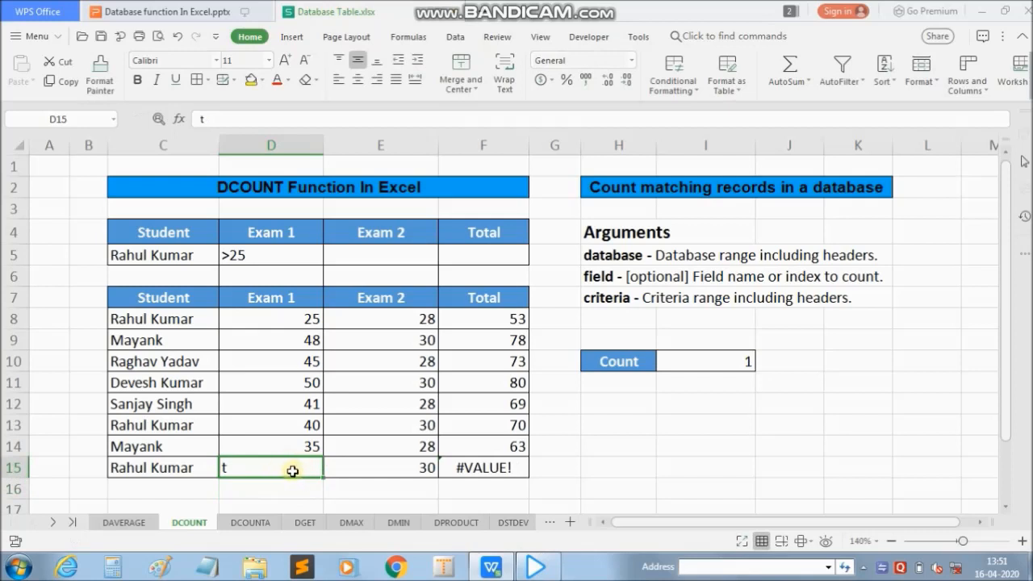
{"action": "left_click", "coordinate": [185, 466]}
{"action": "left_click", "coordinate": [233, 467]}
{"action": "left_click", "coordinate": [261, 454]}
{"action": "left_click", "coordinate": [264, 469]}
{"action": "left_click", "coordinate": [272, 421]}
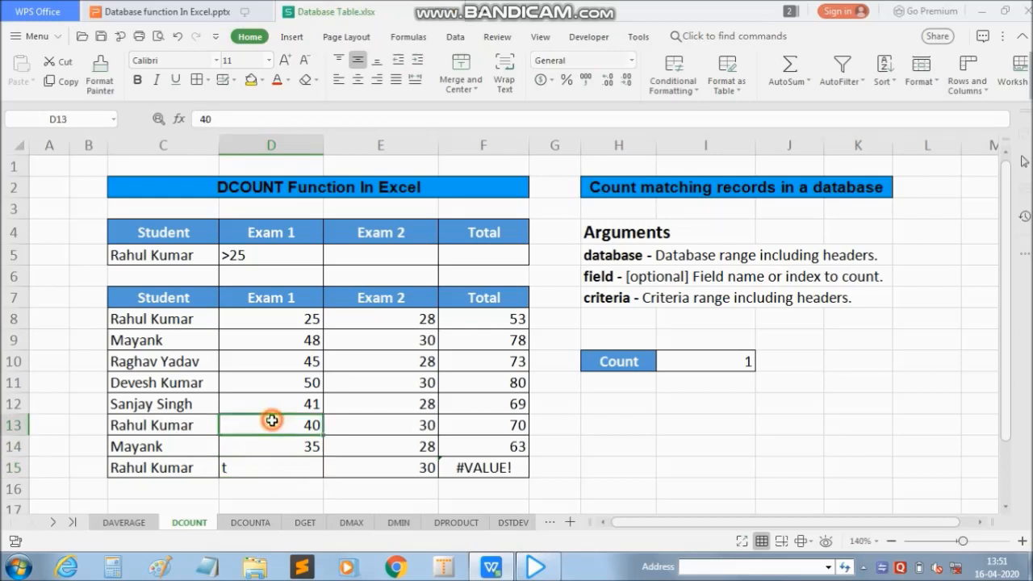
Step: Set the Exam 1 score in D15 back to 45 and check the count in I10
{"action": "left_click", "coordinate": [265, 467]}
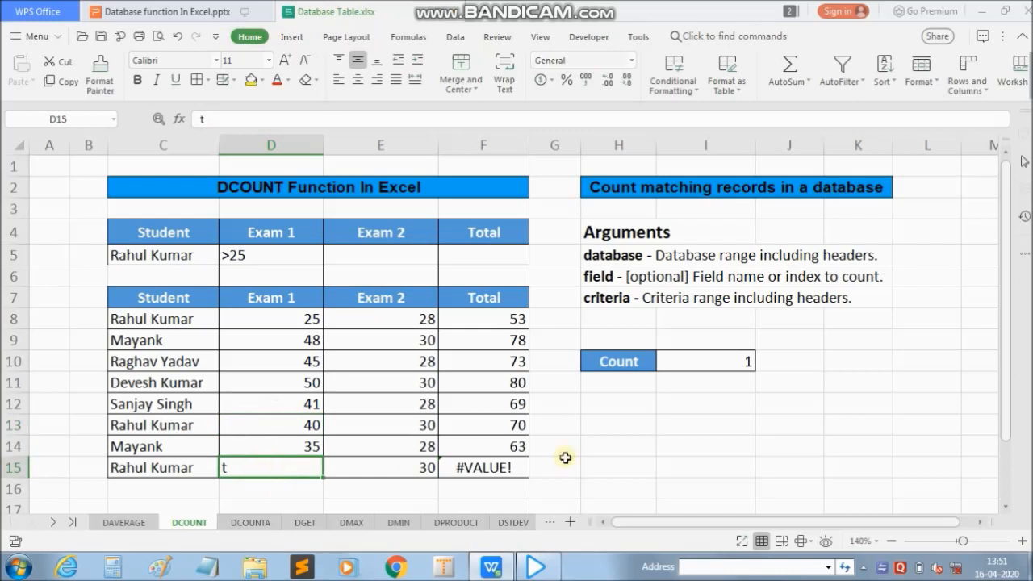
{"action": "type", "text": "45"}
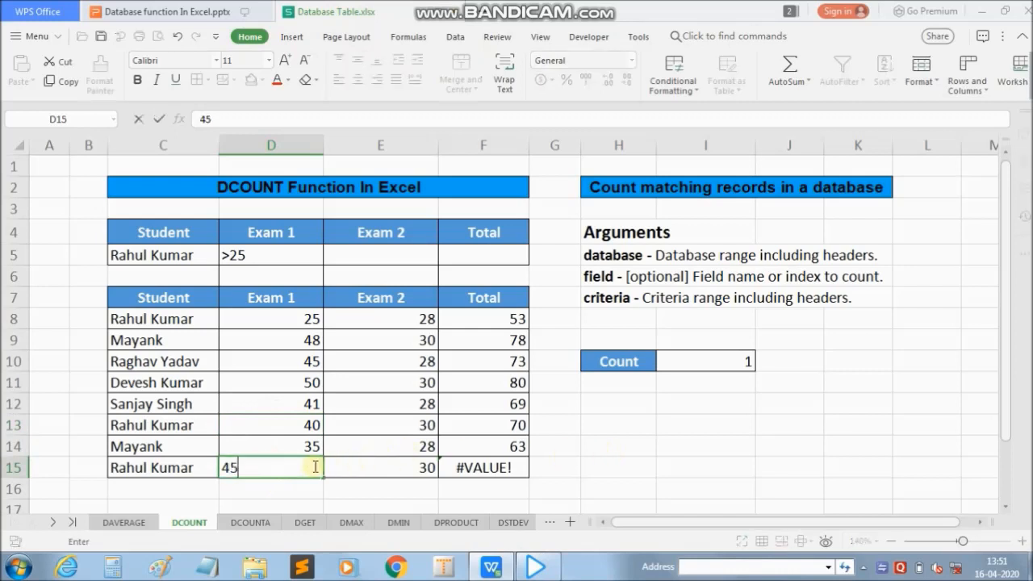
{"action": "key", "text": "Return"}
{"action": "left_click", "coordinate": [638, 408]}
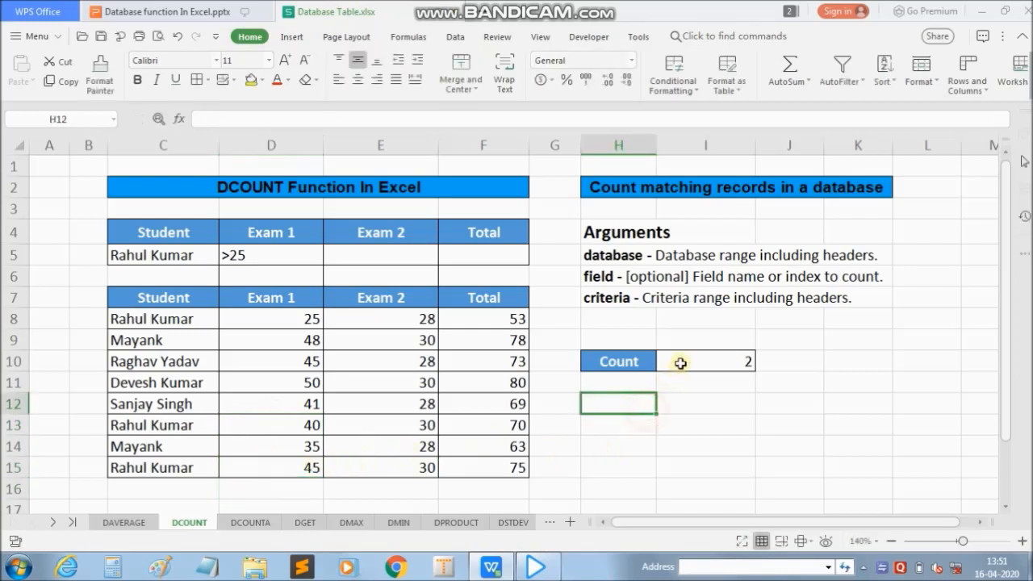
{"action": "left_click", "coordinate": [681, 363]}
{"action": "left_click", "coordinate": [681, 406]}
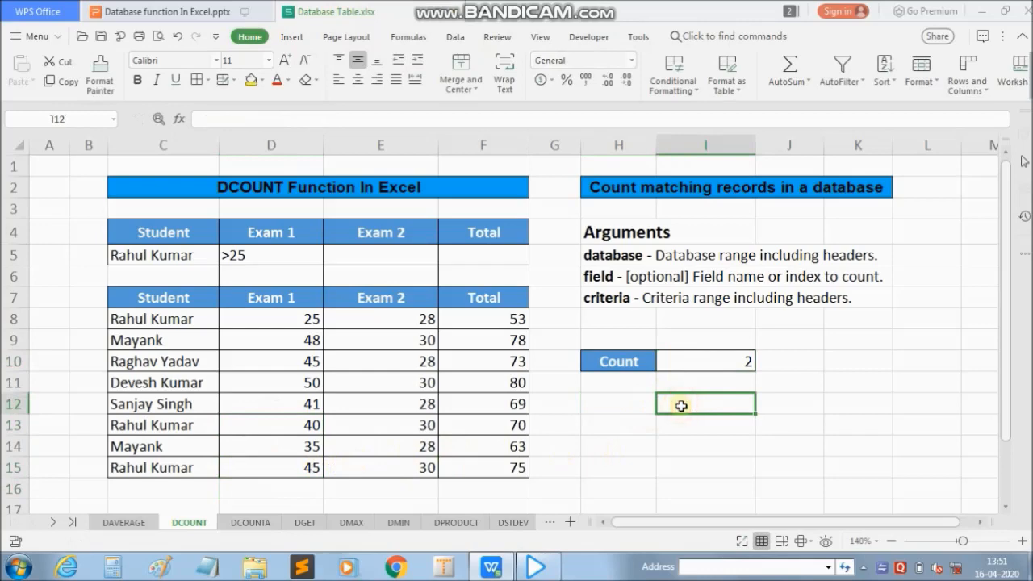